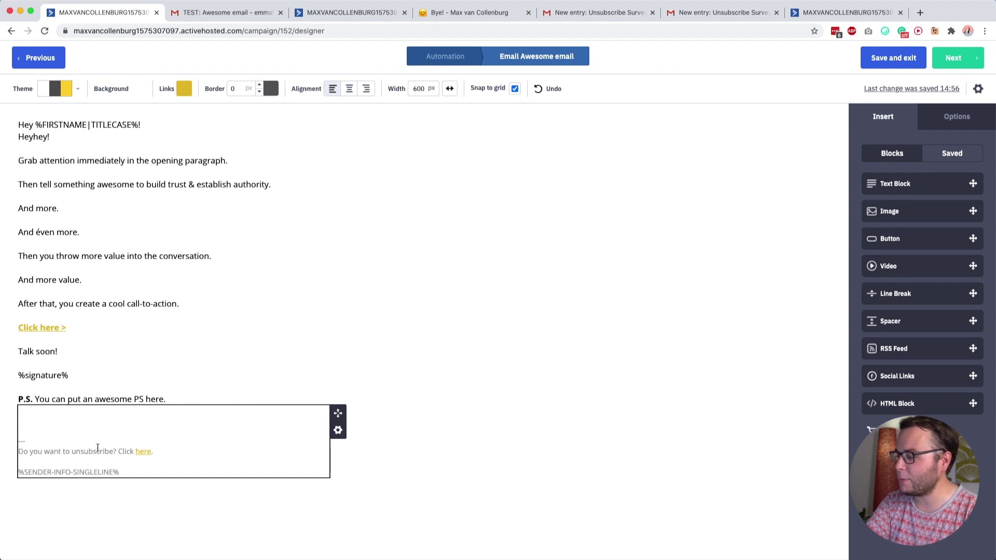
# Inspect the footer unsubscribe link and confirm its URL is the %UNSUBSCRIBELINK% placeholder.
pyautogui.click(143, 451)
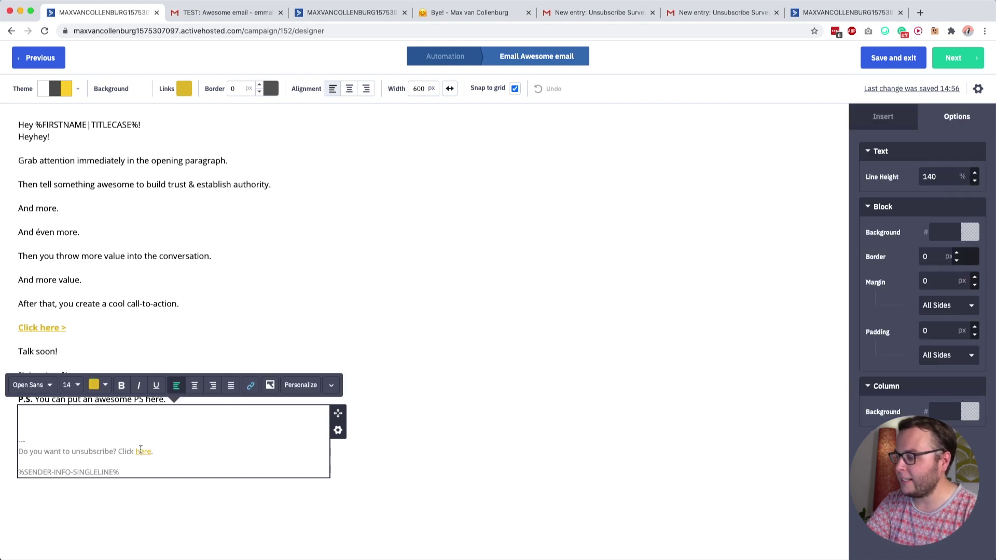
pyautogui.click(251, 385)
pyautogui.tripleClick(433, 123)
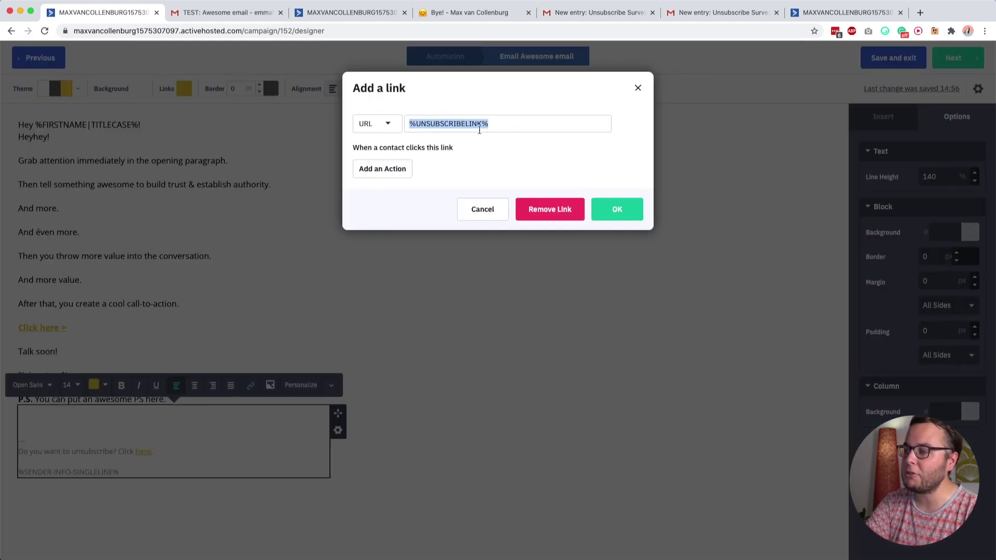
pyautogui.click(503, 122)
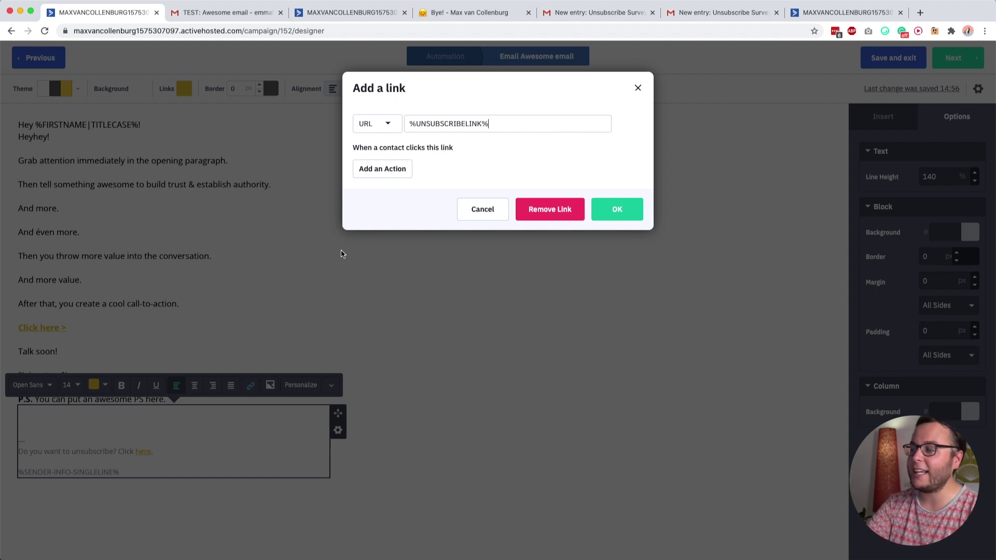
pyautogui.tripleClick(441, 122)
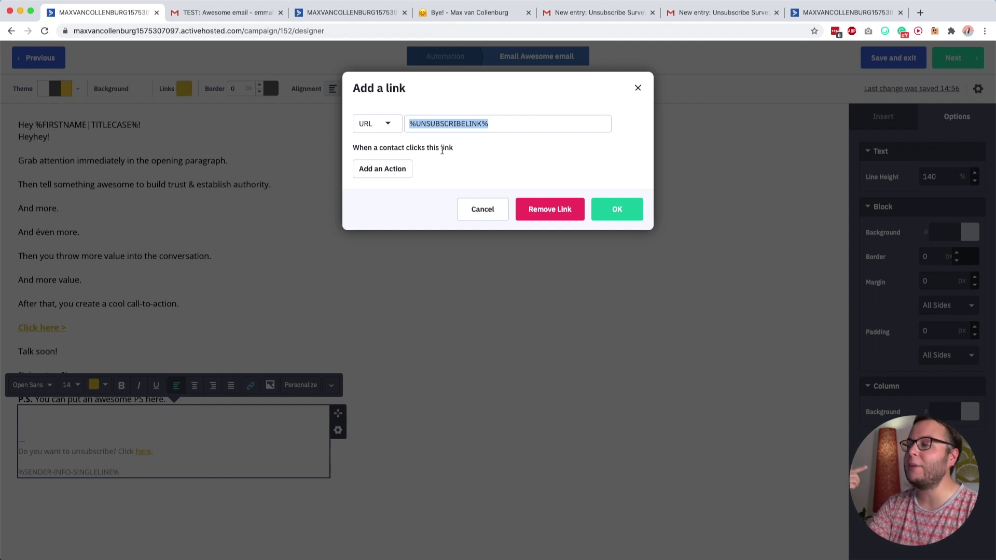
pyautogui.click(432, 123)
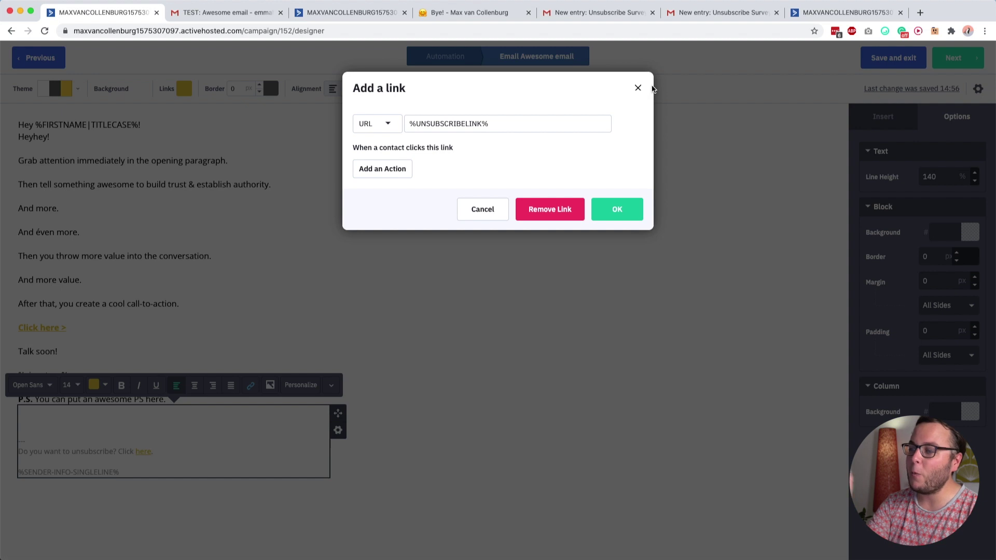
# Preview the default unsubscribed survey from the Gmail test email, trying the Other reason's comment box.
pyautogui.click(260, 13)
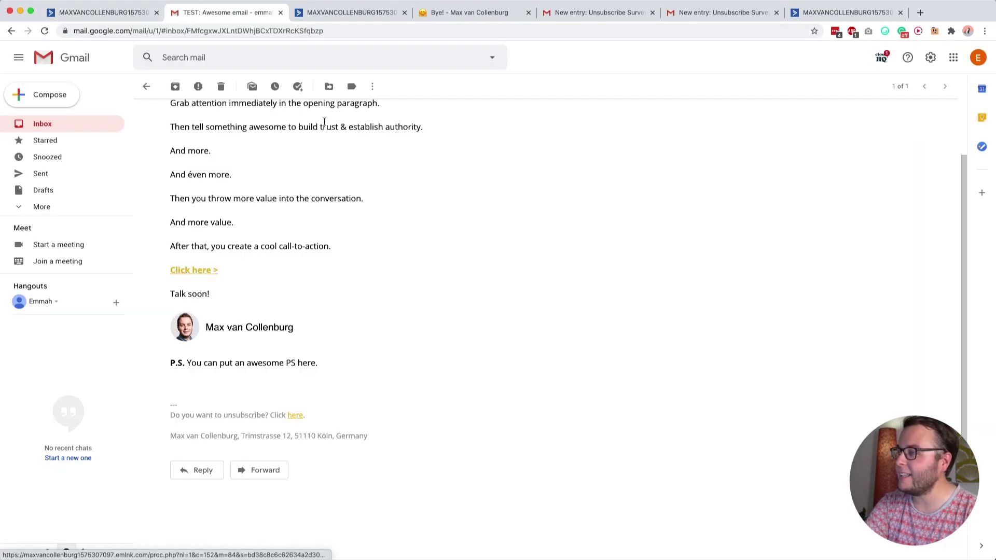
pyautogui.click(358, 12)
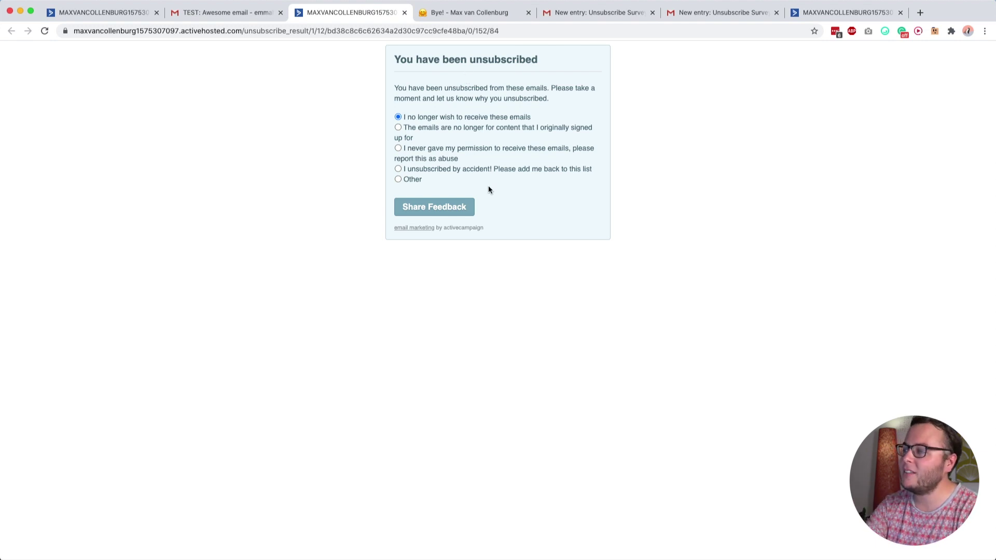
pyautogui.click(398, 180)
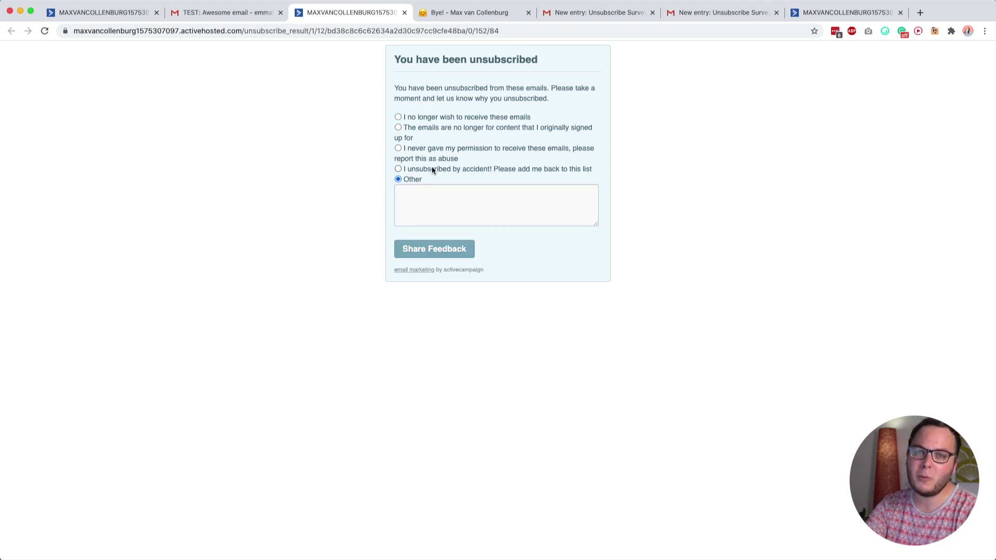
pyautogui.click(439, 115)
pyautogui.click(399, 181)
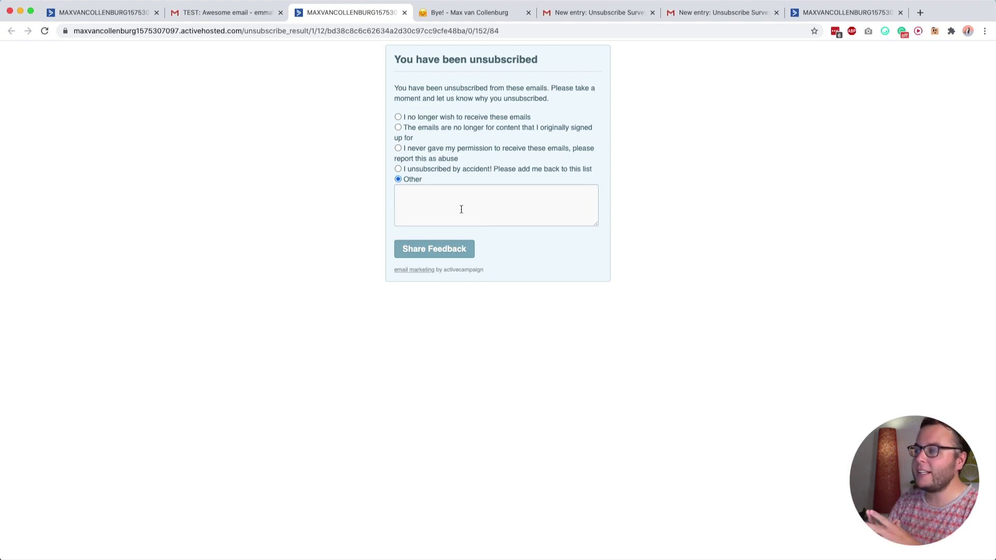
pyautogui.click(479, 12)
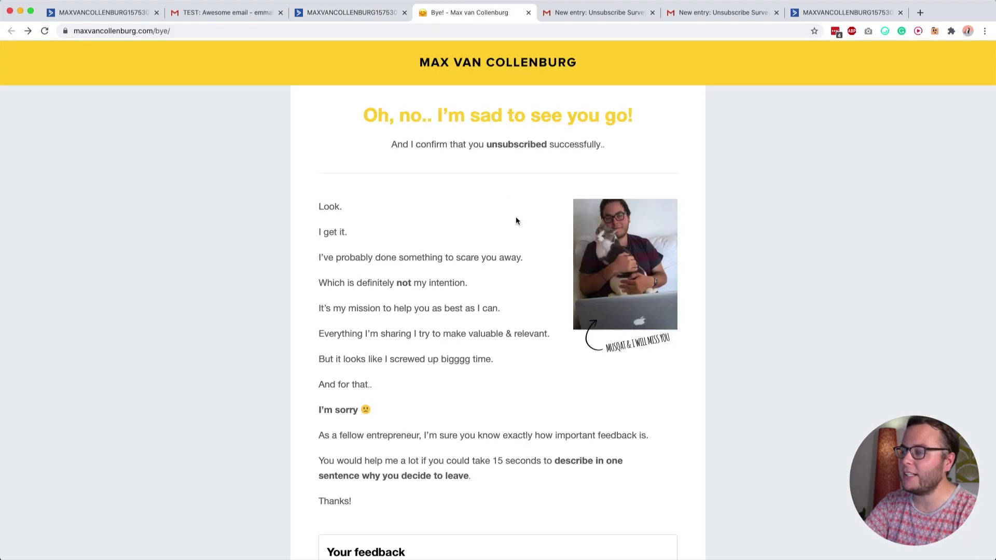
pyautogui.scroll(-4, 516, 222)
pyautogui.scroll(5, 509, 178)
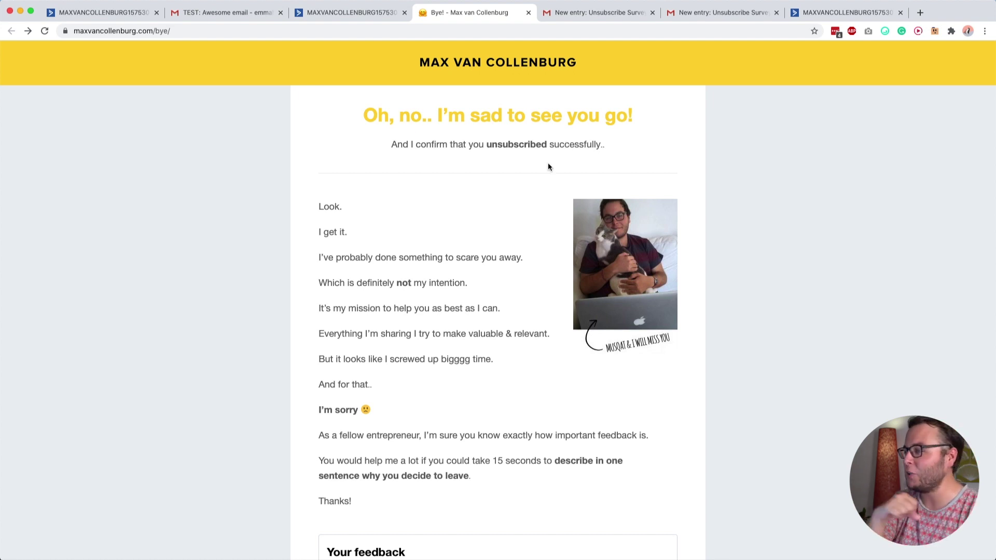
pyautogui.scroll(-1, 384, 198)
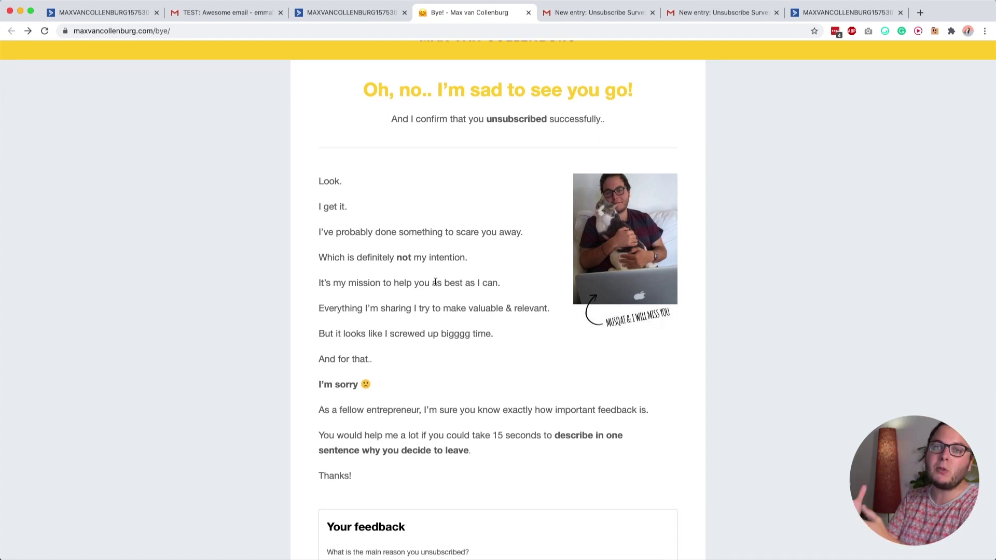
pyautogui.scroll(-5, 432, 327)
pyautogui.scroll(-1, 443, 350)
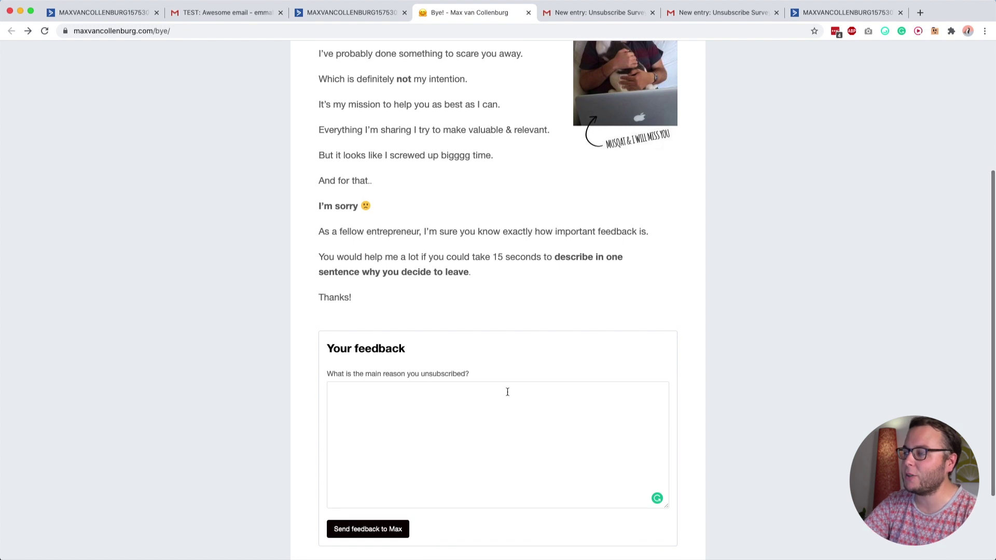
pyautogui.scroll(4, 506, 391)
pyautogui.scroll(1, 467, 327)
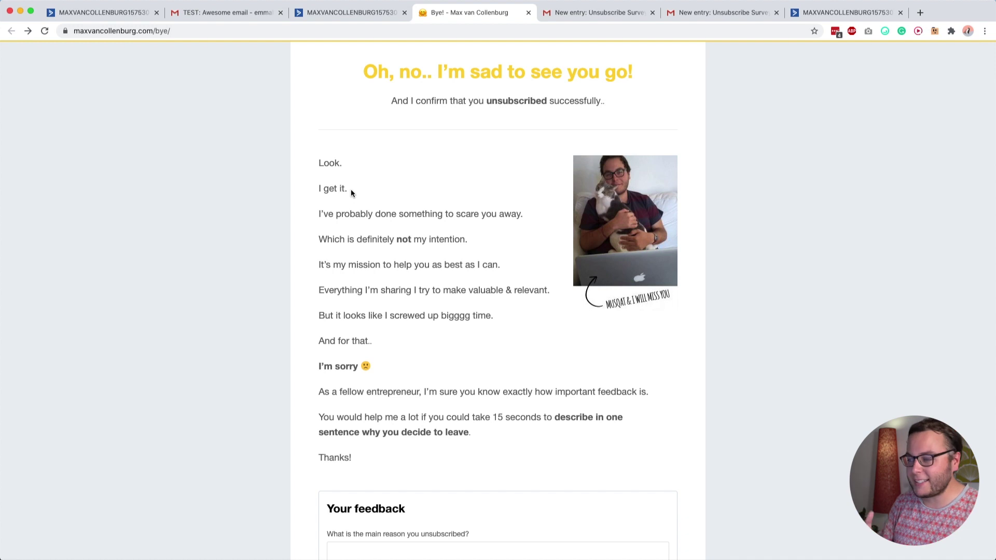
pyautogui.moveTo(347, 288); pyautogui.dragTo(549, 291)
pyautogui.click(506, 291)
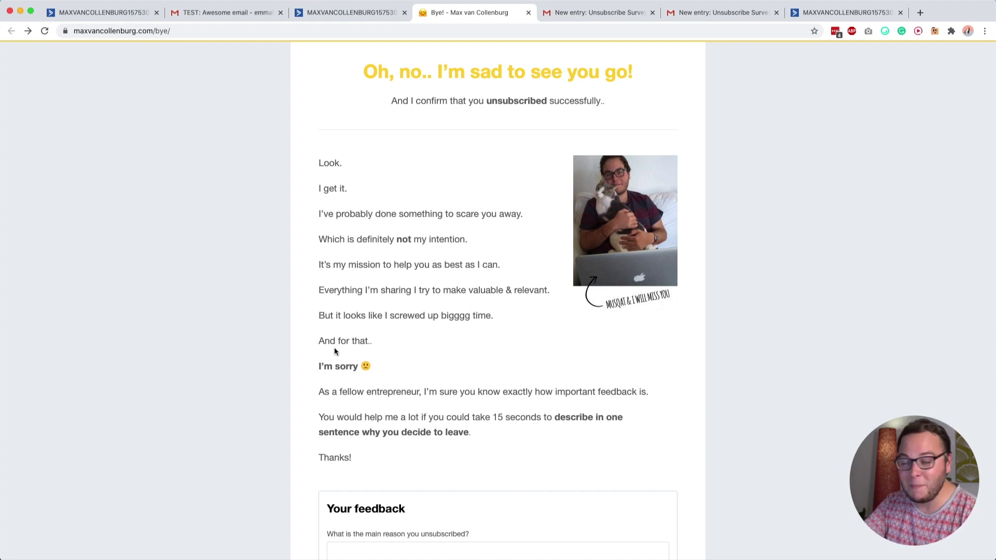
pyautogui.scroll(-2, 378, 390)
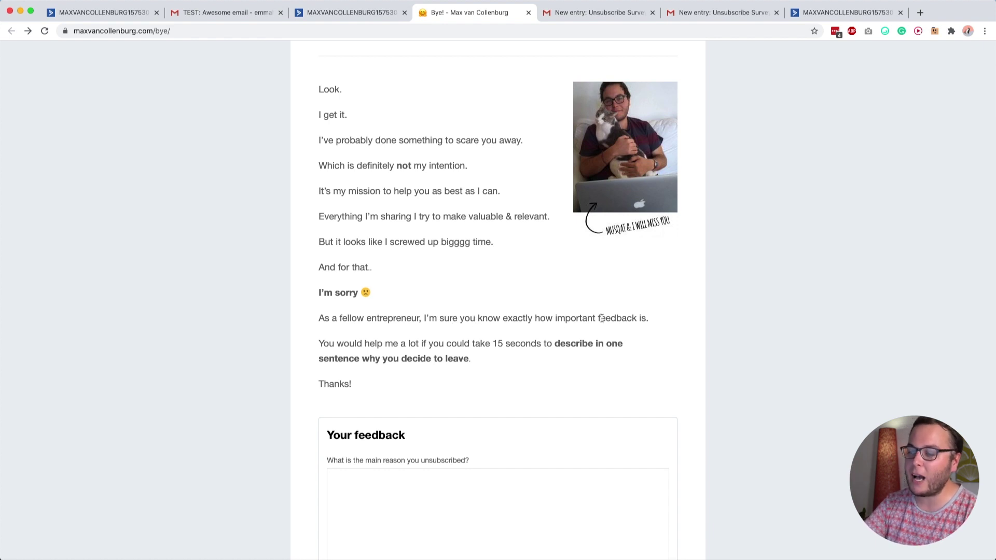
pyautogui.scroll(-1, 596, 326)
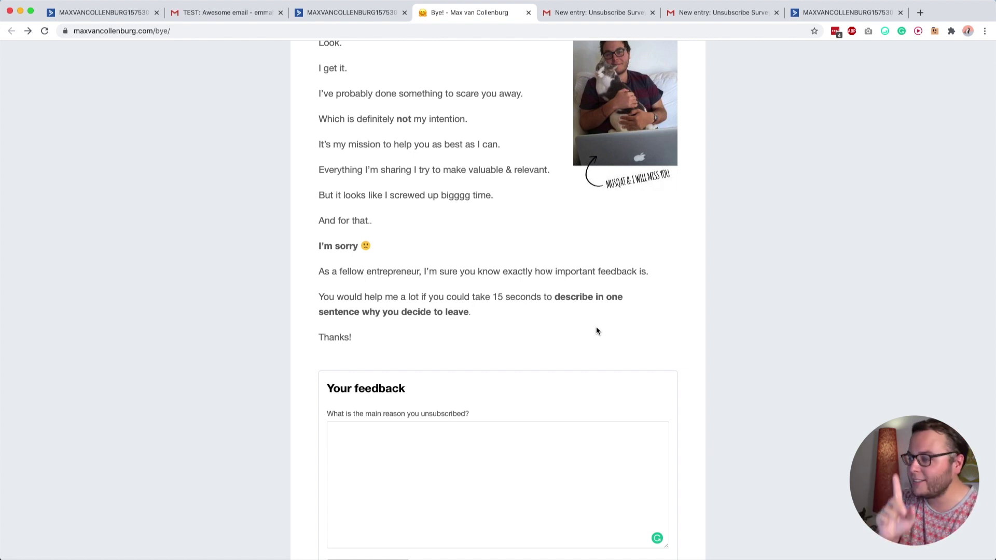
pyautogui.scroll(-3, 596, 330)
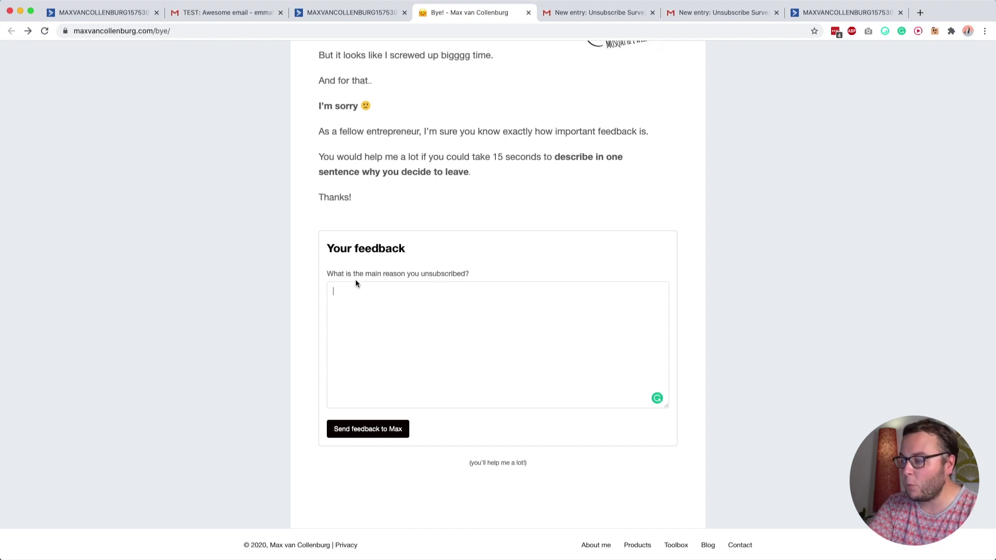
pyautogui.moveTo(332, 275); pyautogui.dragTo(449, 275)
pyautogui.click(418, 350)
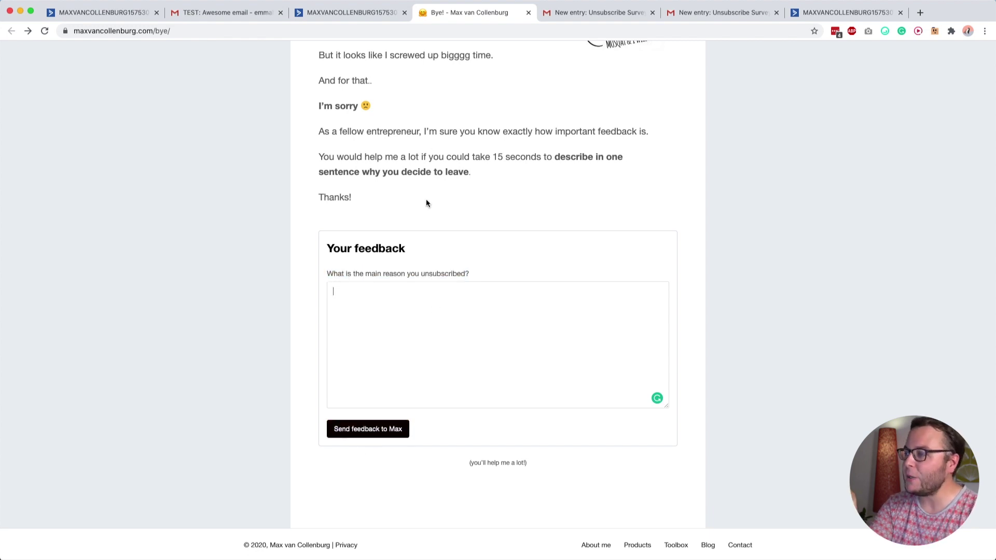
pyautogui.scroll(5, 425, 203)
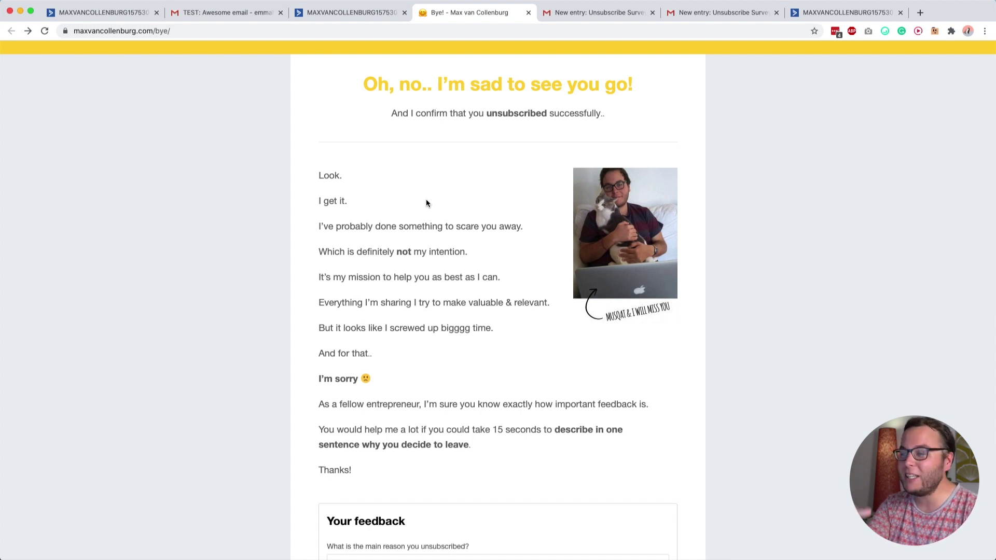
# Review the Unsubscribe Survey entry email, highlighting the feedback about too many emails, the NGO and lead magnets.
pyautogui.click(598, 12)
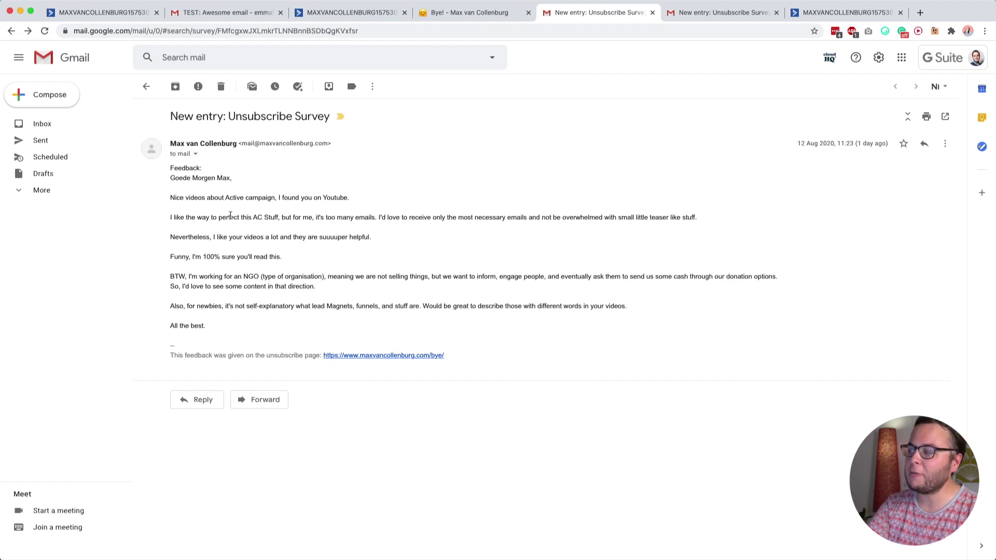
pyautogui.moveTo(314, 215); pyautogui.dragTo(682, 216)
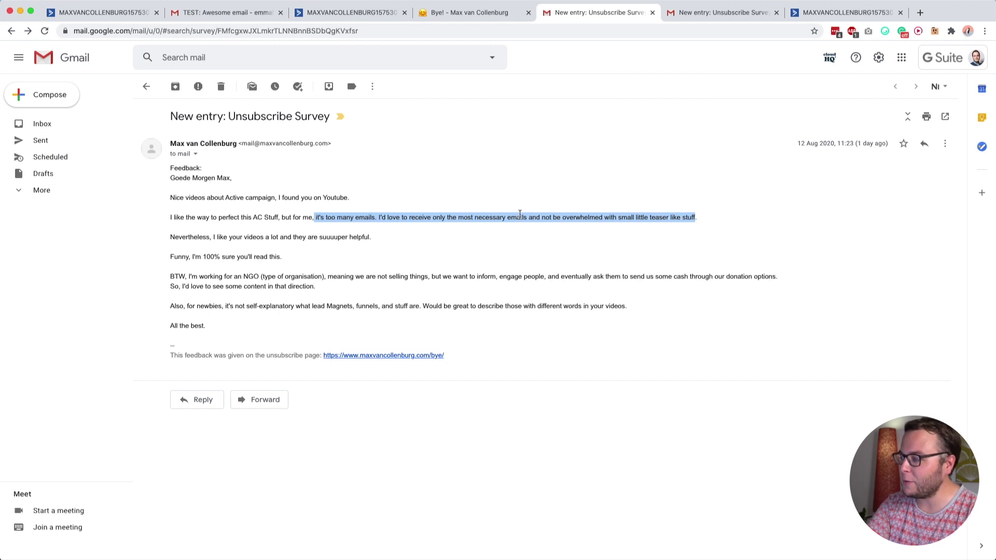
pyautogui.moveTo(188, 277); pyautogui.dragTo(380, 278)
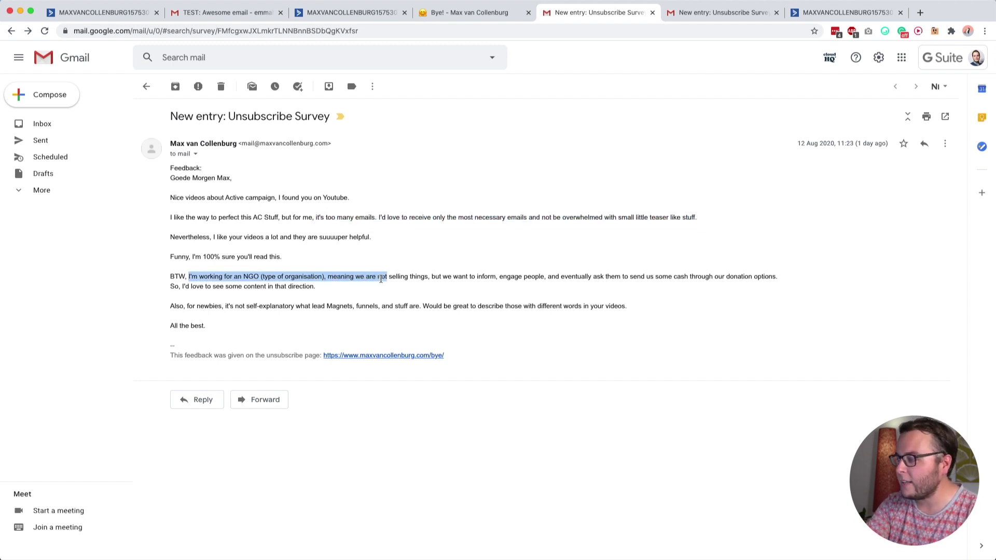
pyautogui.tripleClick(179, 305)
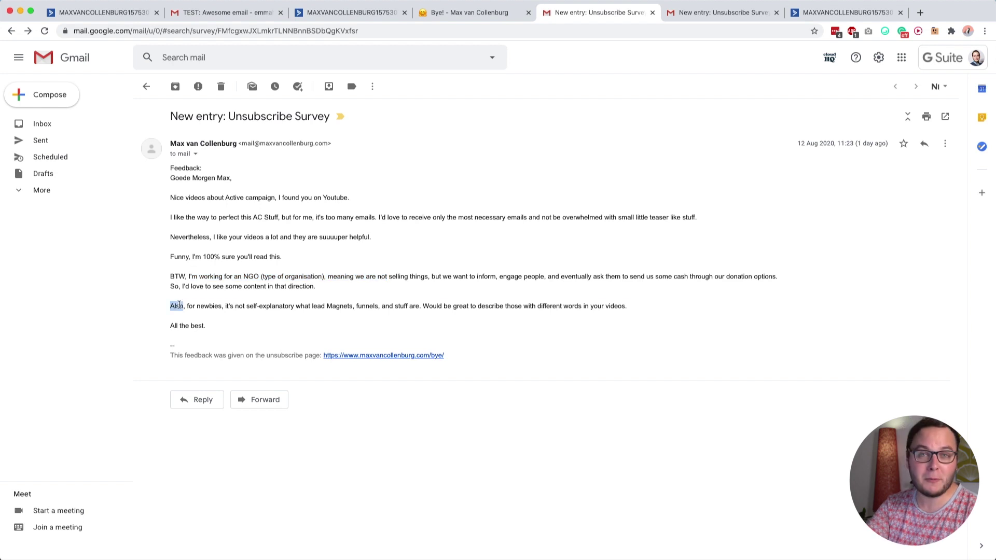
pyautogui.click(190, 305)
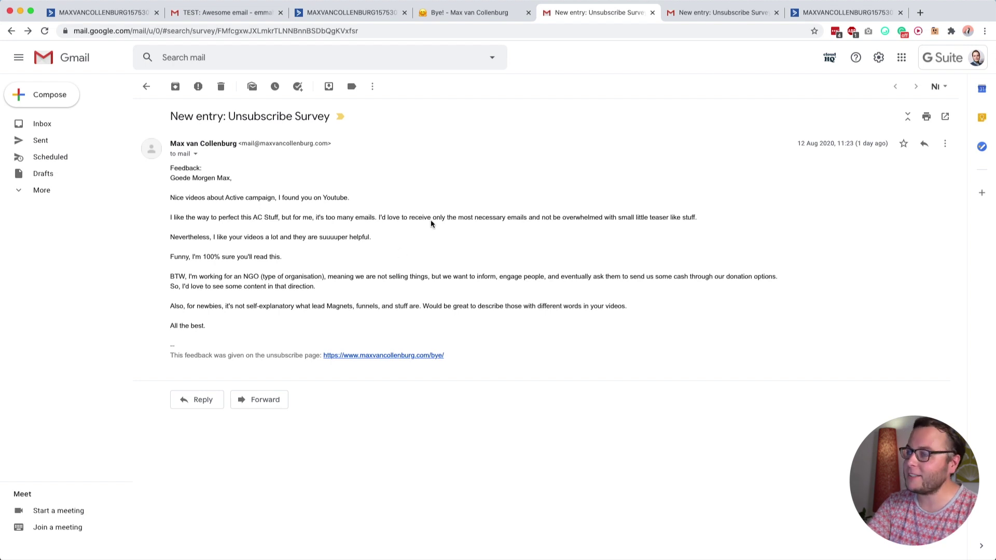
# Read the other Unsubscribe Survey email with the short feedback about links.
pyautogui.click(719, 12)
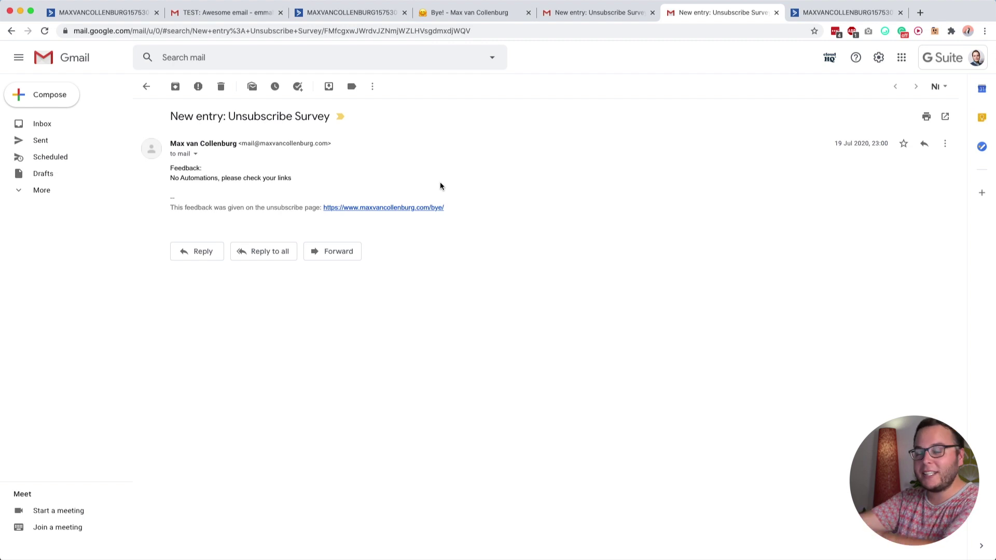
# Compare the default unsubscribed page and the short feedback email, then view the custom bye page.
pyautogui.click(344, 12)
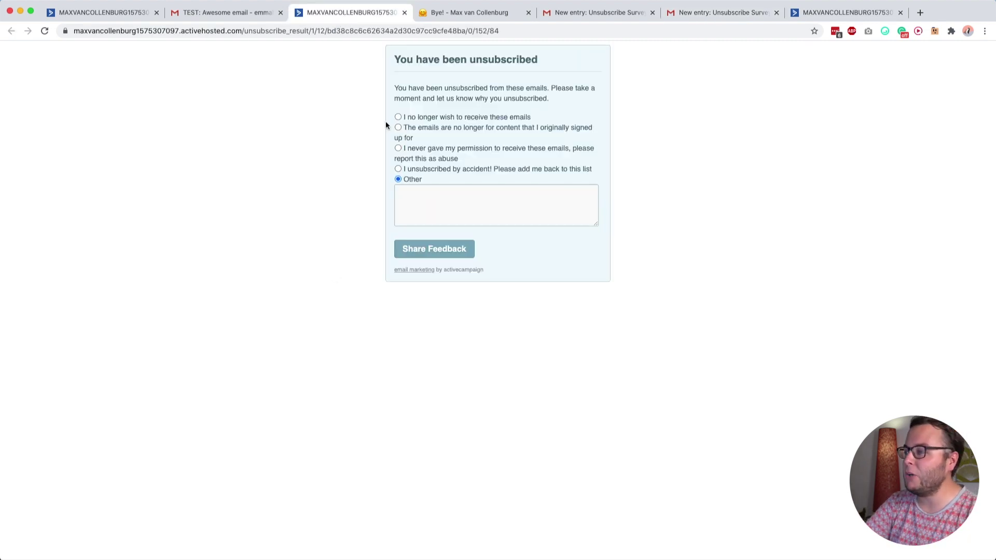
pyautogui.click(466, 127)
pyautogui.click(722, 12)
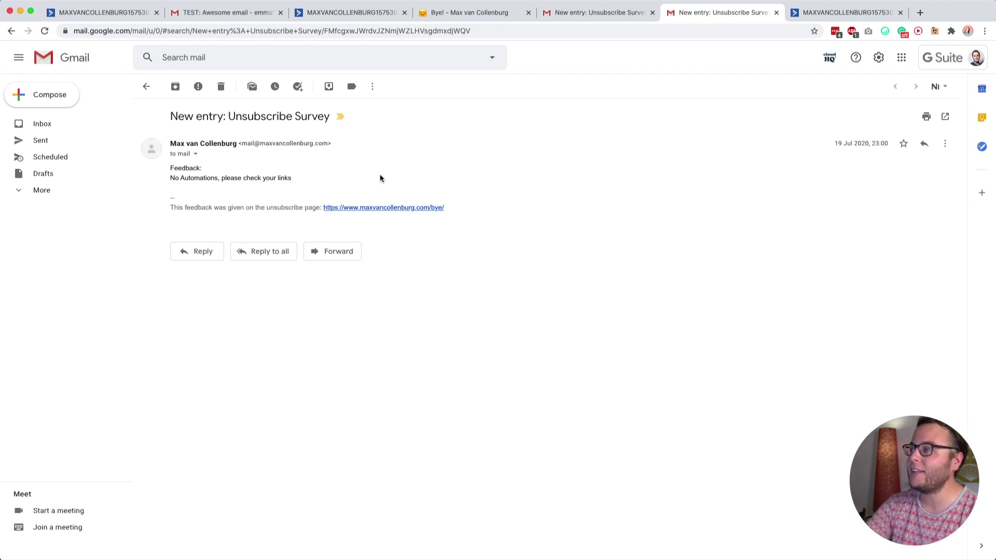
pyautogui.click(352, 14)
pyautogui.click(475, 13)
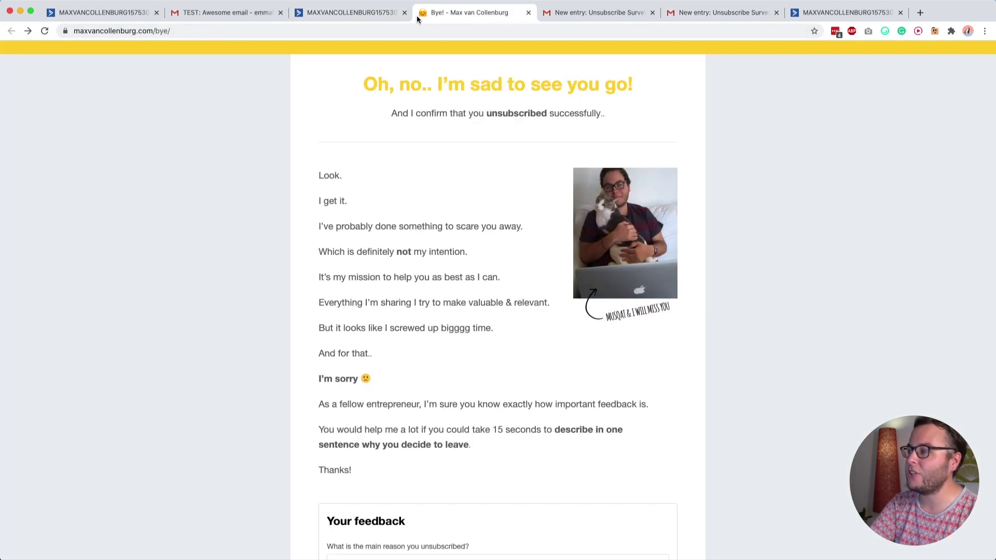
pyautogui.scroll(-1, 426, 234)
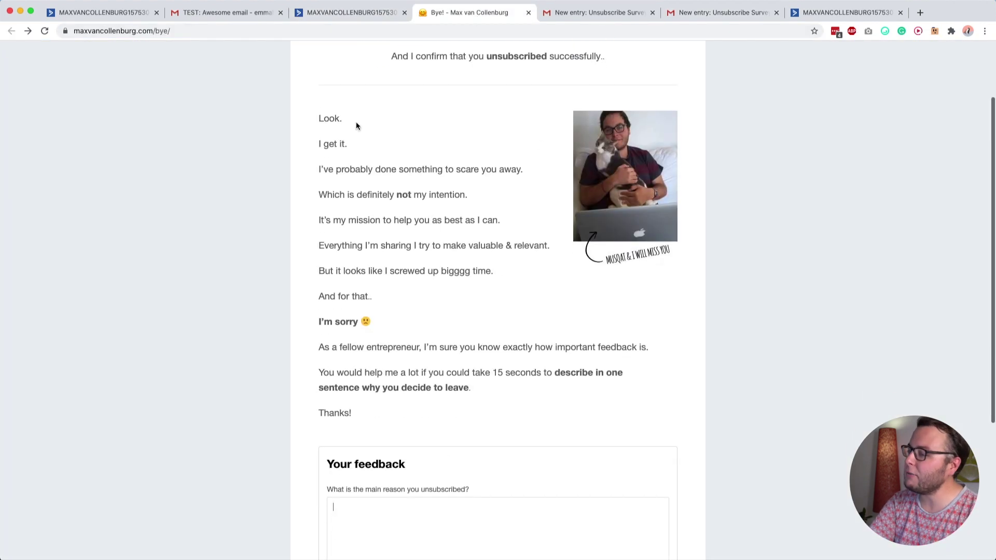
pyautogui.scroll(2, 555, 304)
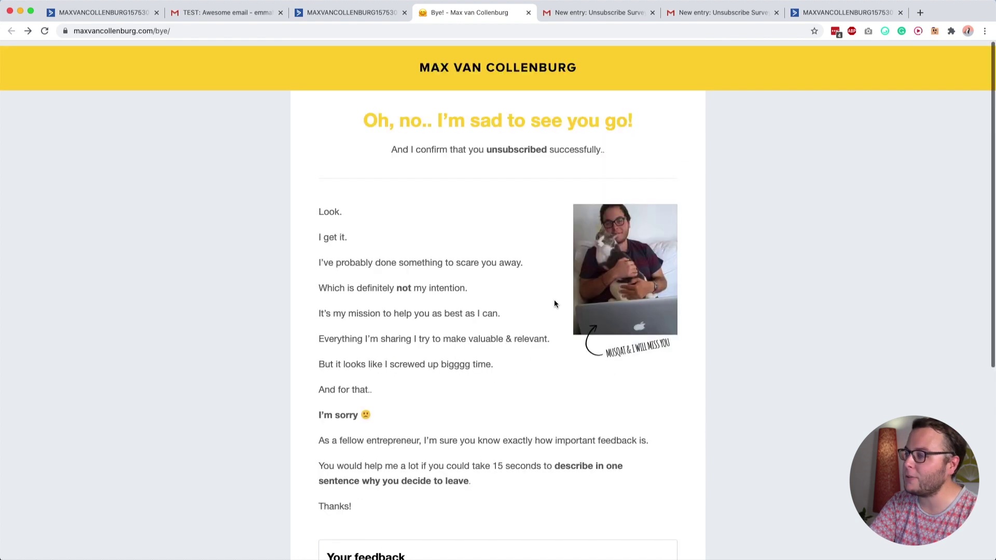
pyautogui.scroll(-1, 617, 331)
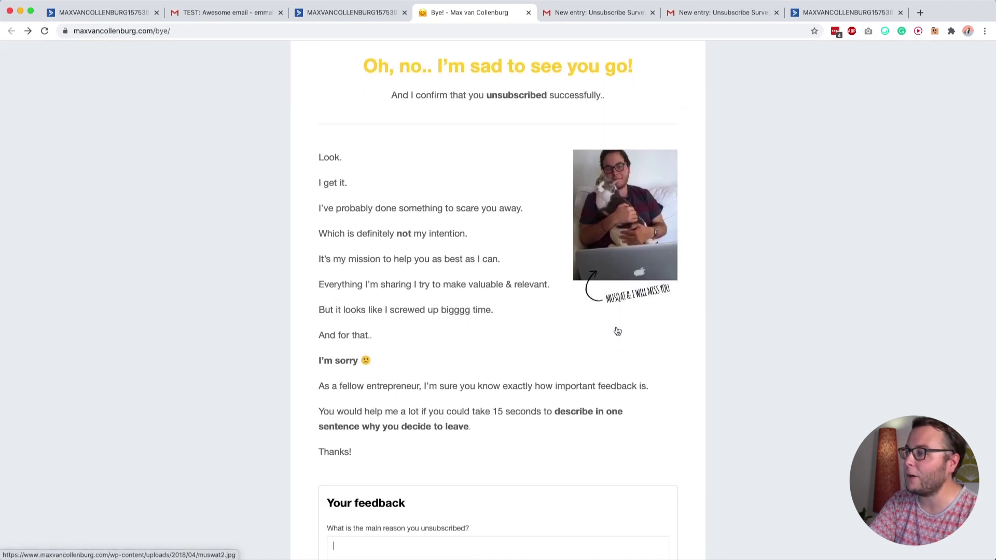
pyautogui.scroll(-3, 617, 331)
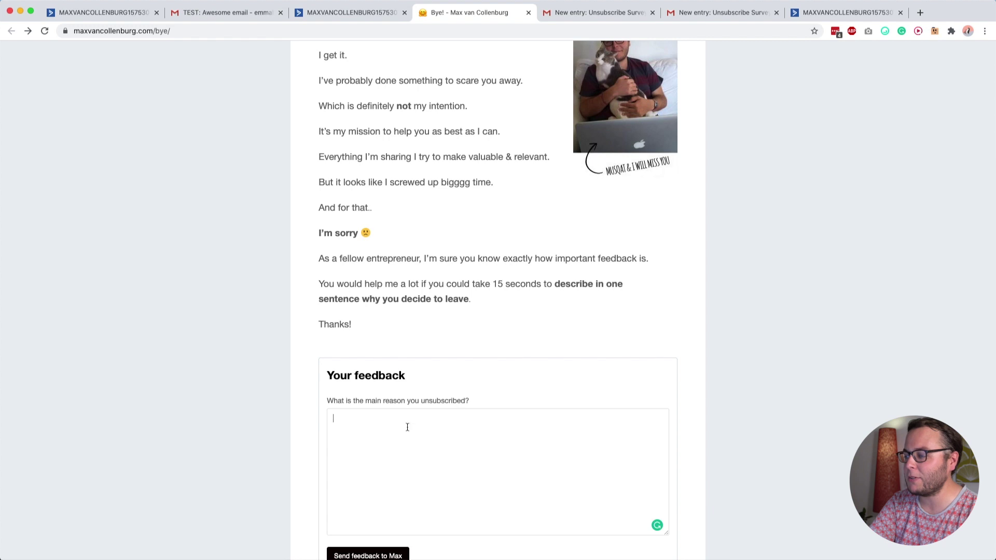
pyautogui.scroll(1, 388, 237)
pyautogui.scroll(2, 389, 236)
# Select the bye page's web address and return to the ActiveCampaign dashboard.
pyautogui.click(120, 33)
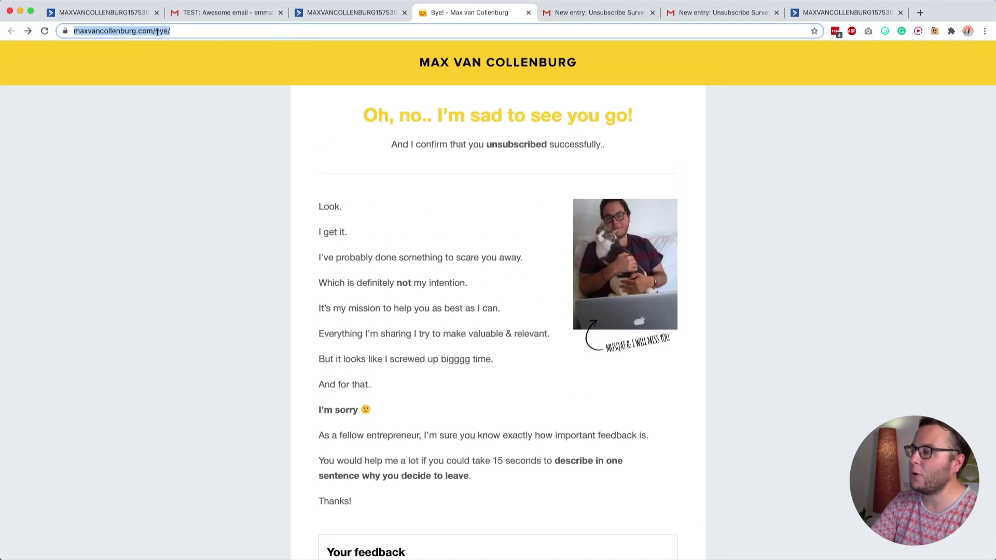
pyautogui.click(840, 12)
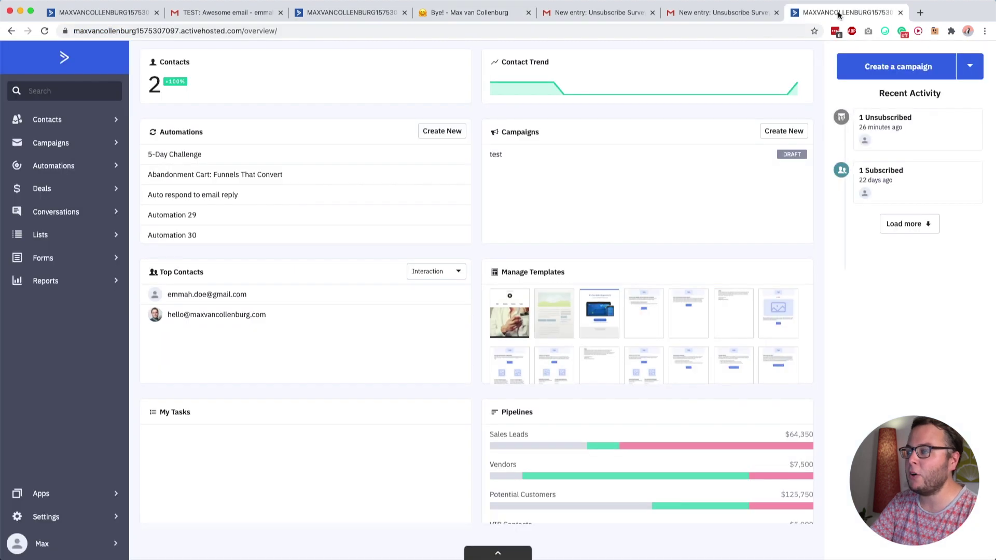
# Reach Main List's Public Pages advanced settings and edit its Unsubscribes confirmation page.
pyautogui.click(51, 228)
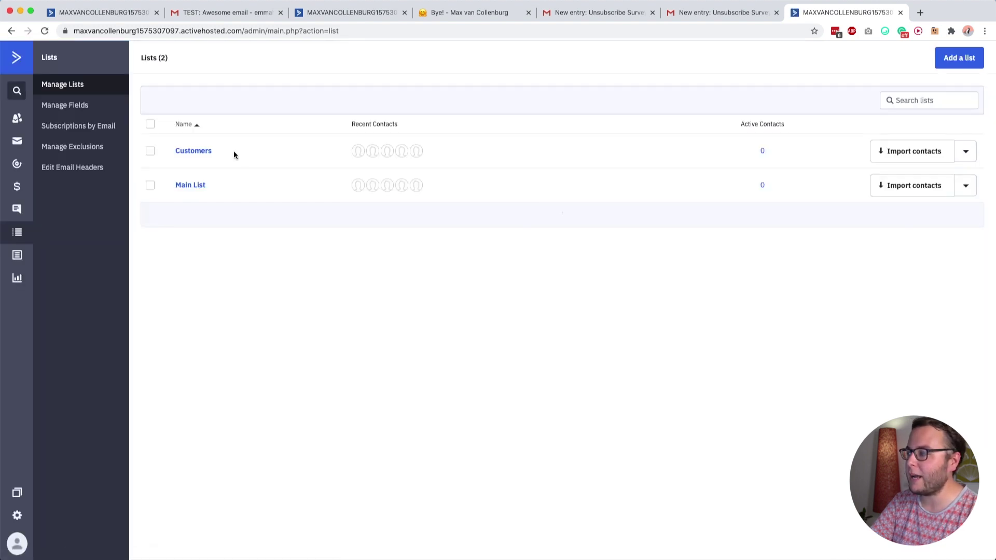
pyautogui.click(964, 188)
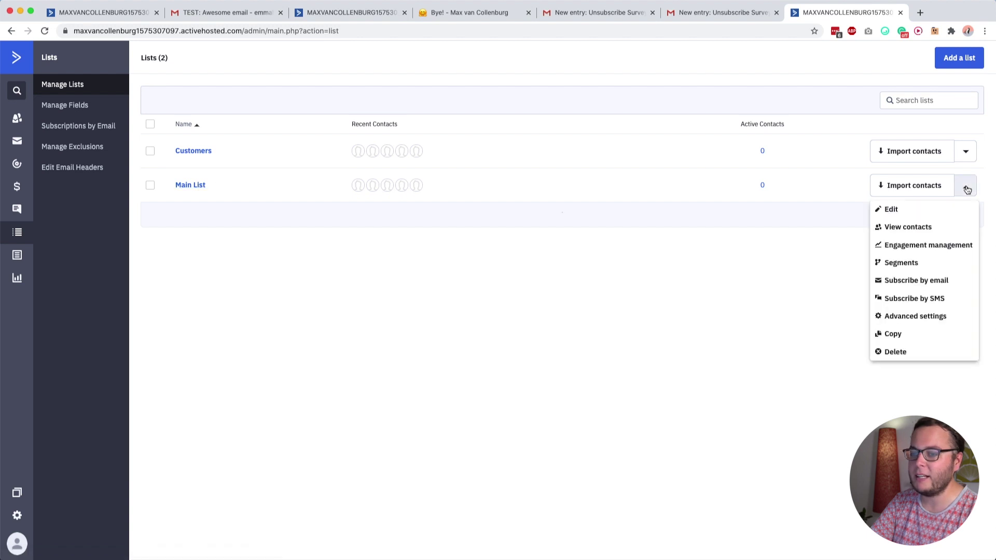
pyautogui.click(896, 317)
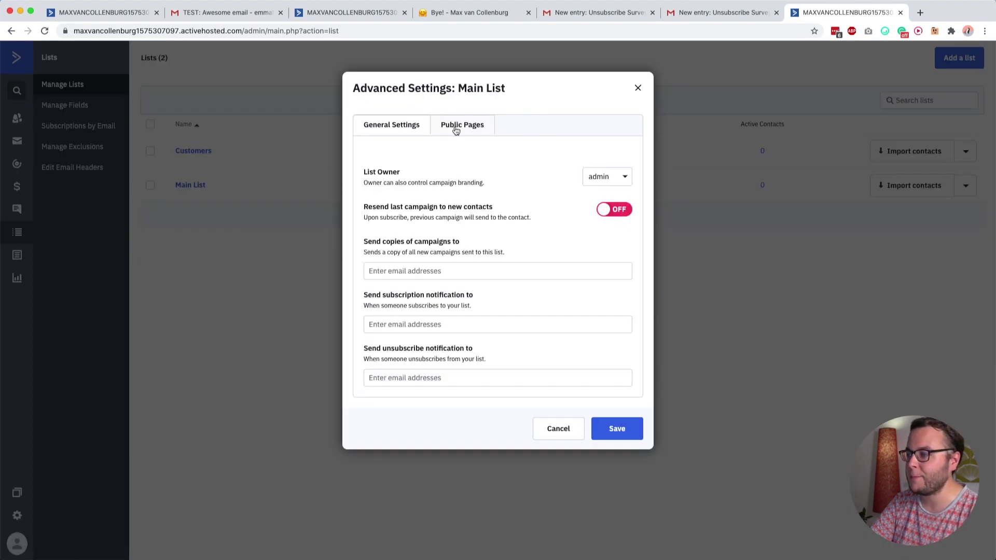
pyautogui.click(456, 127)
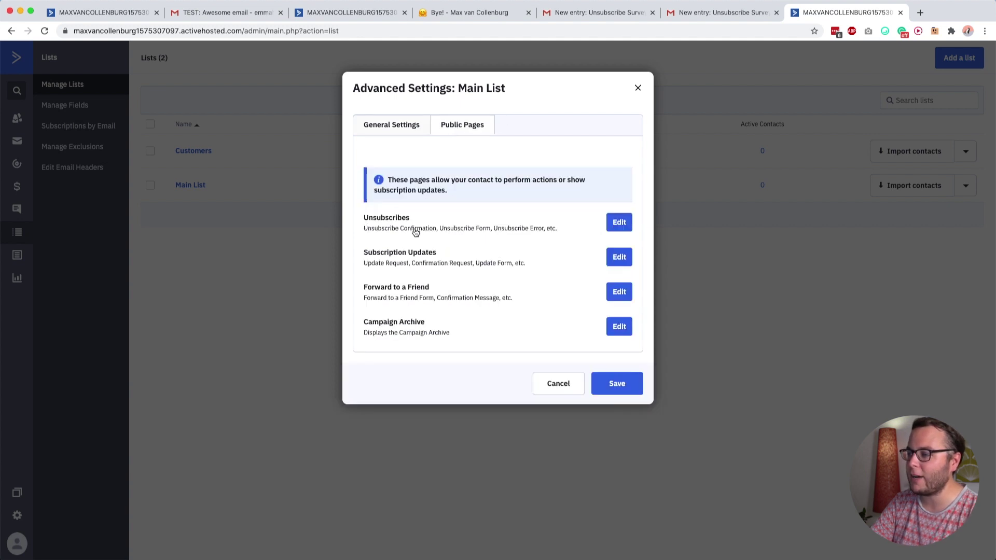
pyautogui.click(623, 225)
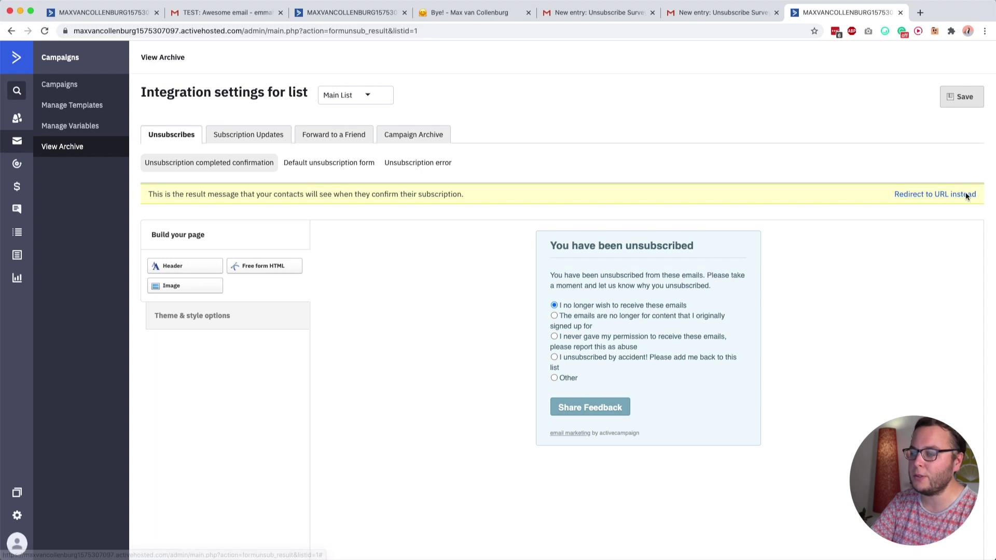
pyautogui.moveTo(646, 343)
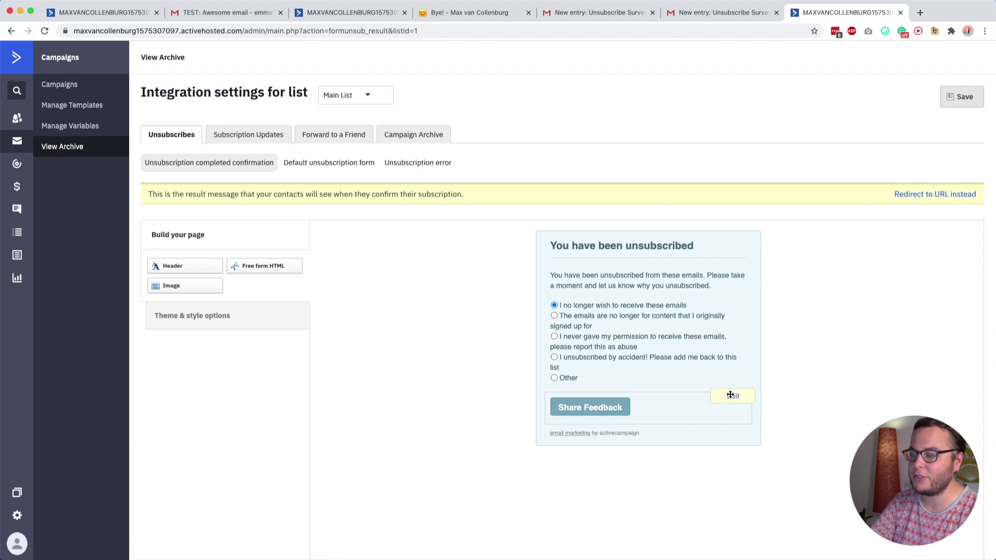
pyautogui.click(934, 194)
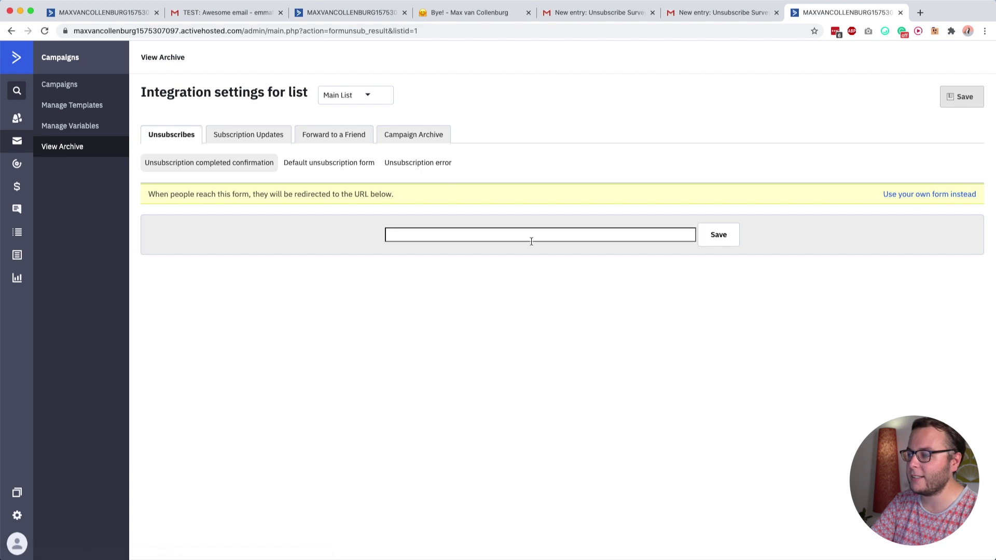
pyautogui.click(489, 234)
pyautogui.write('https://www.maxvancollenburg.com/bye/')
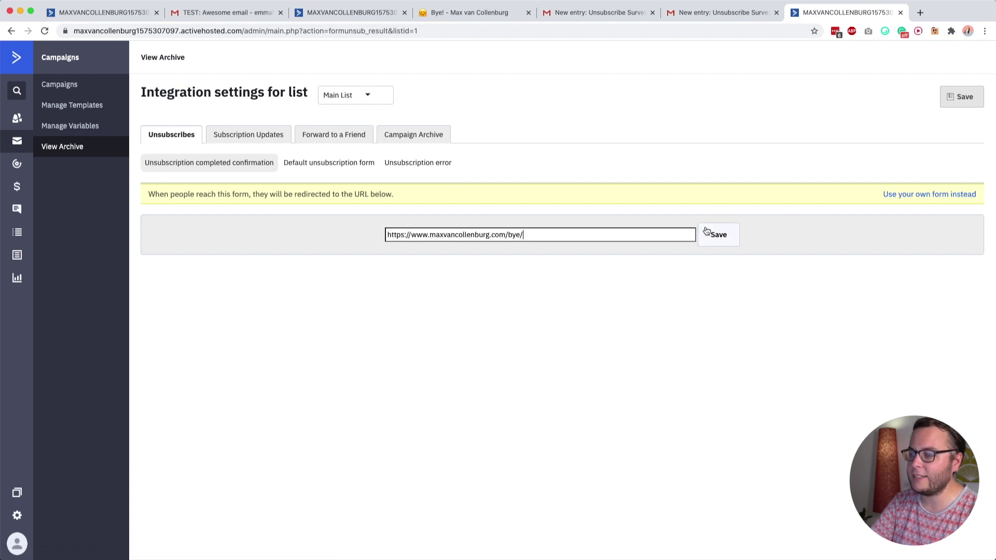
pyautogui.click(708, 233)
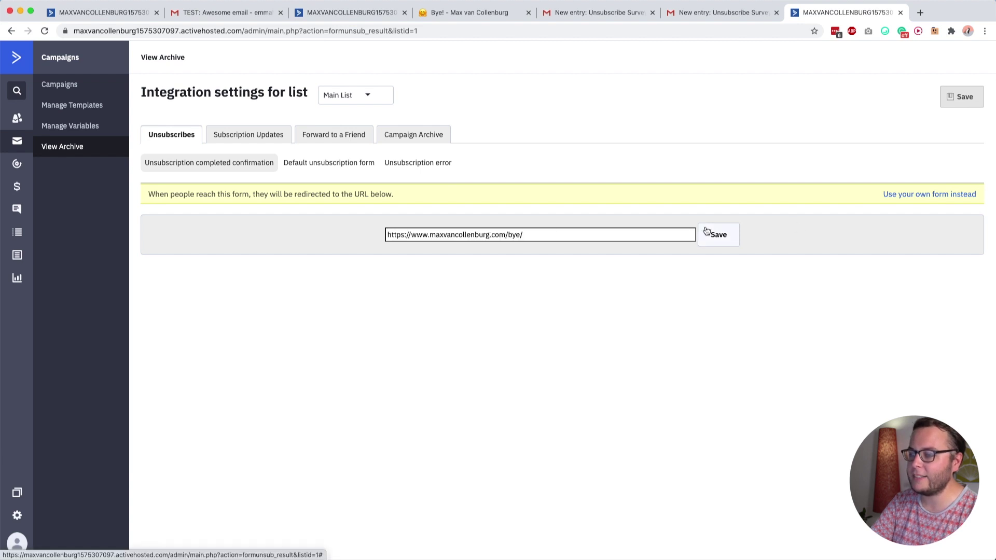
# Redirect the Customers list's confirmation to the same bye page URL and save the integration settings.
pyautogui.click(354, 95)
pyautogui.click(345, 116)
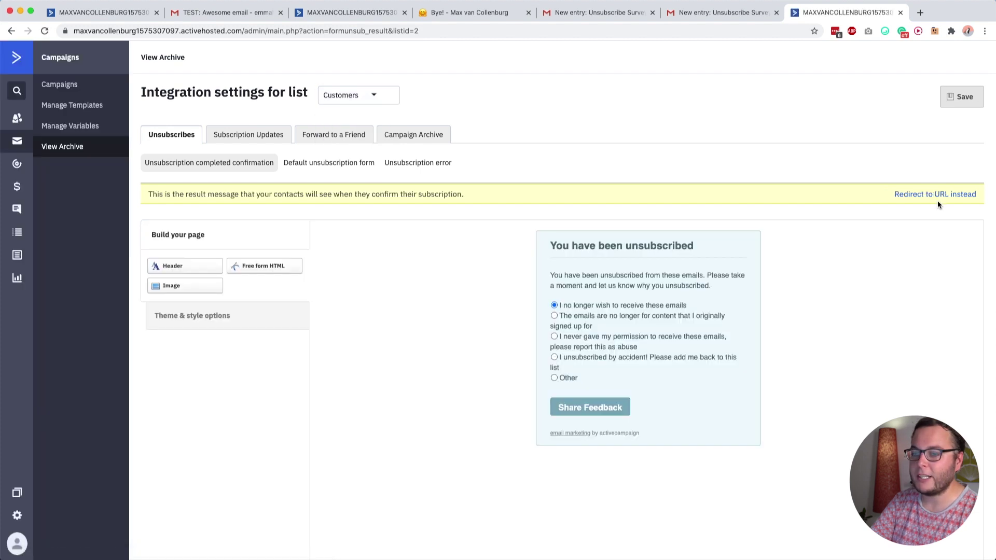
pyautogui.click(929, 195)
pyautogui.write('https://www.maxvancollenburg.com/bye/')
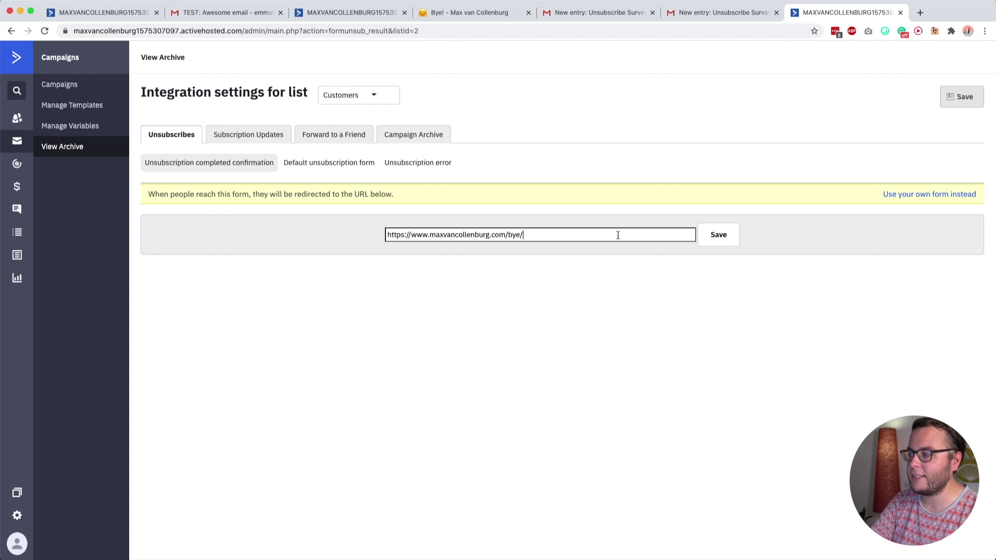
pyautogui.click(720, 240)
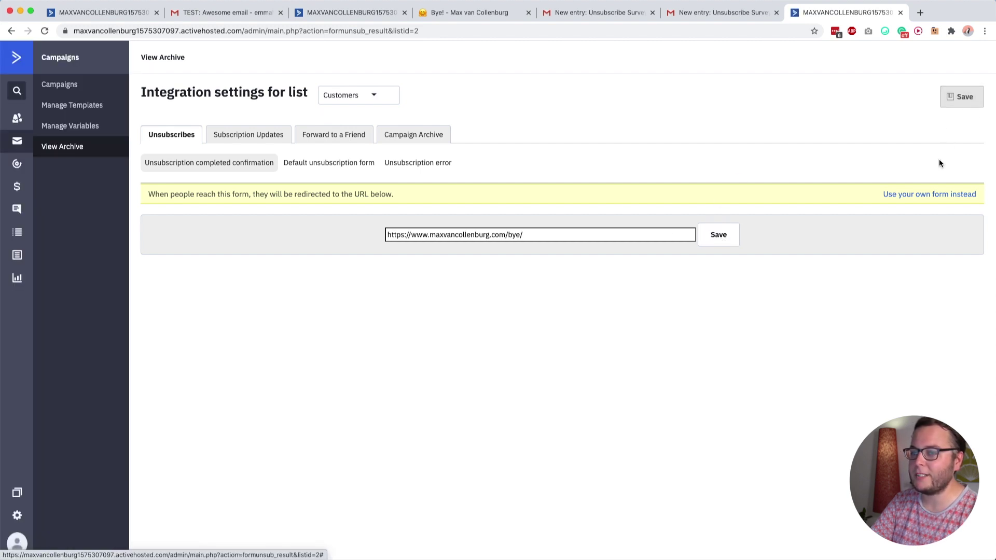
pyautogui.click(963, 97)
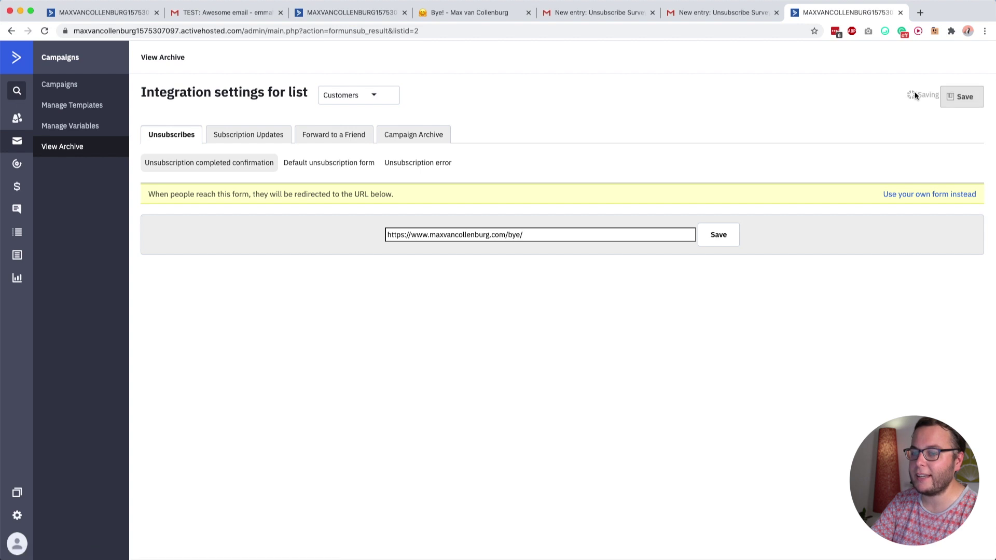